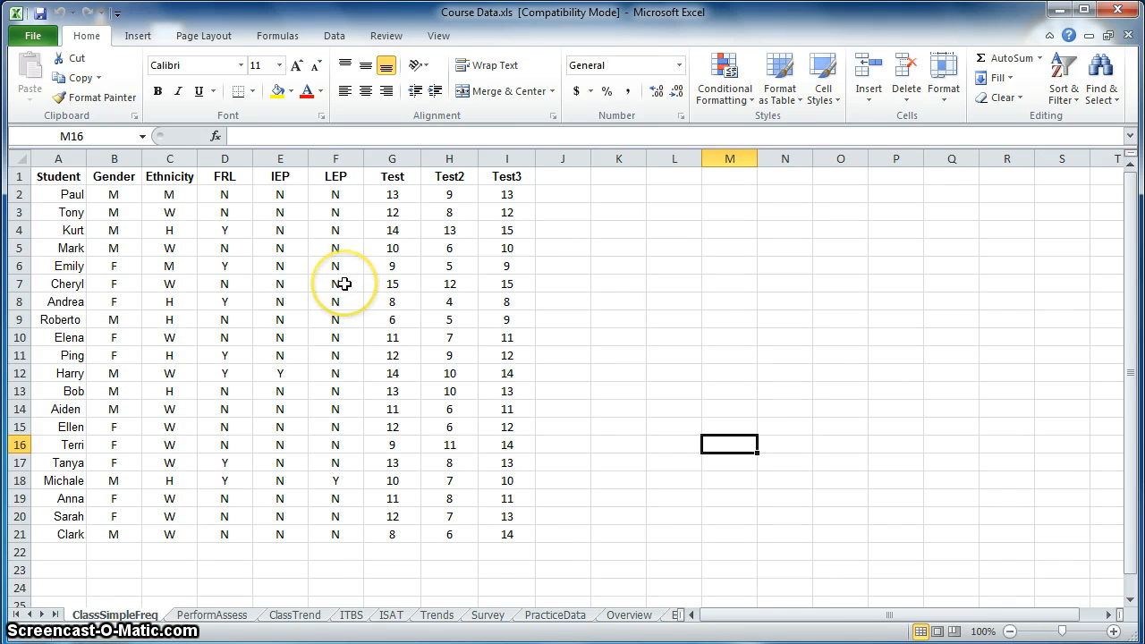
Create a PivotTable from ClassSimpleFreq A1:I21 on a new worksheet and place the Student field in its values area
left_click(336, 284)
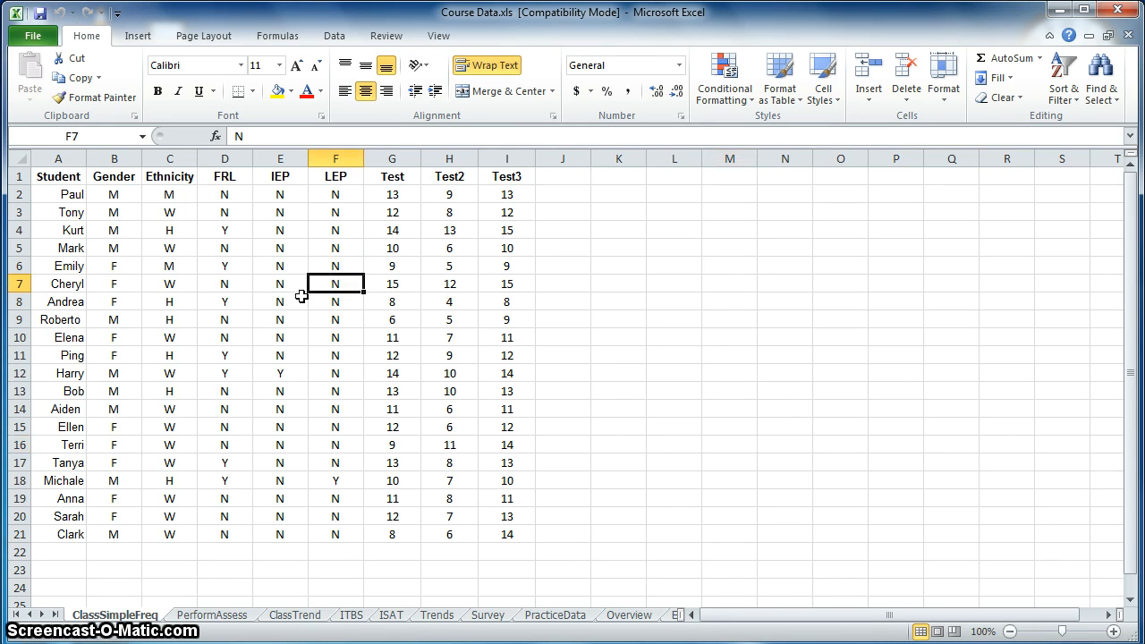
left_click(298, 298)
left_click(247, 349)
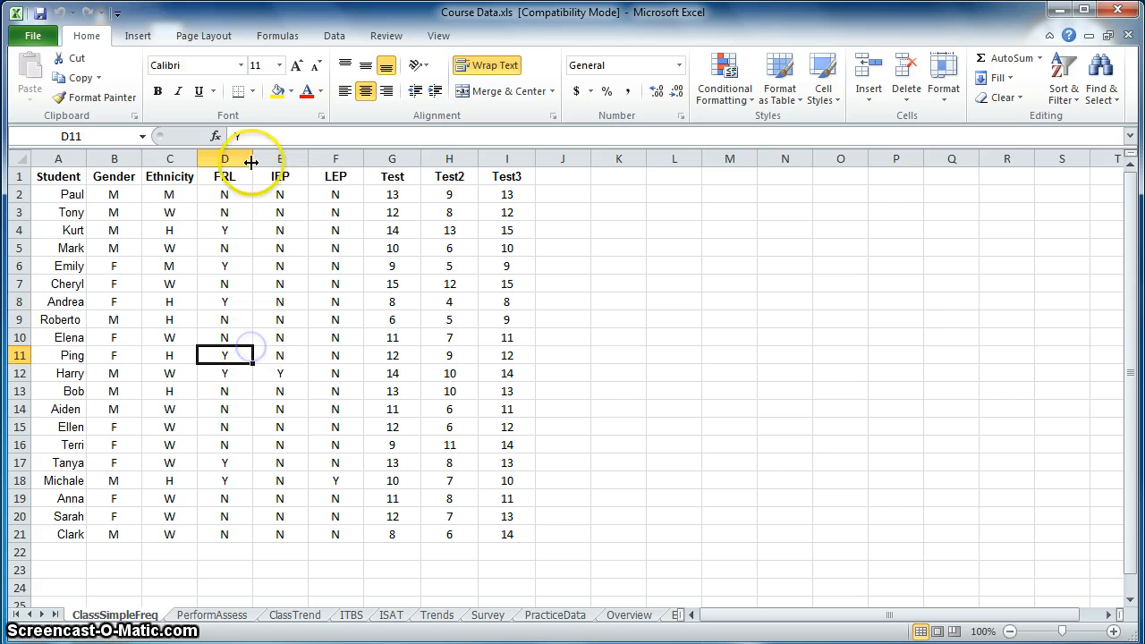
left_click(138, 36)
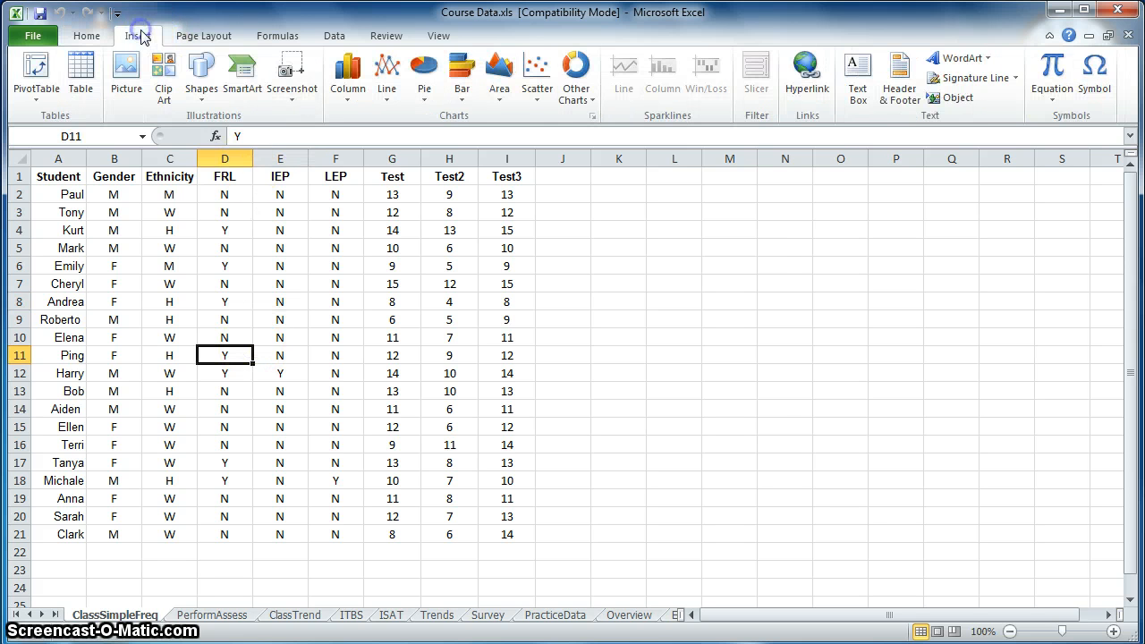
left_click(36, 65)
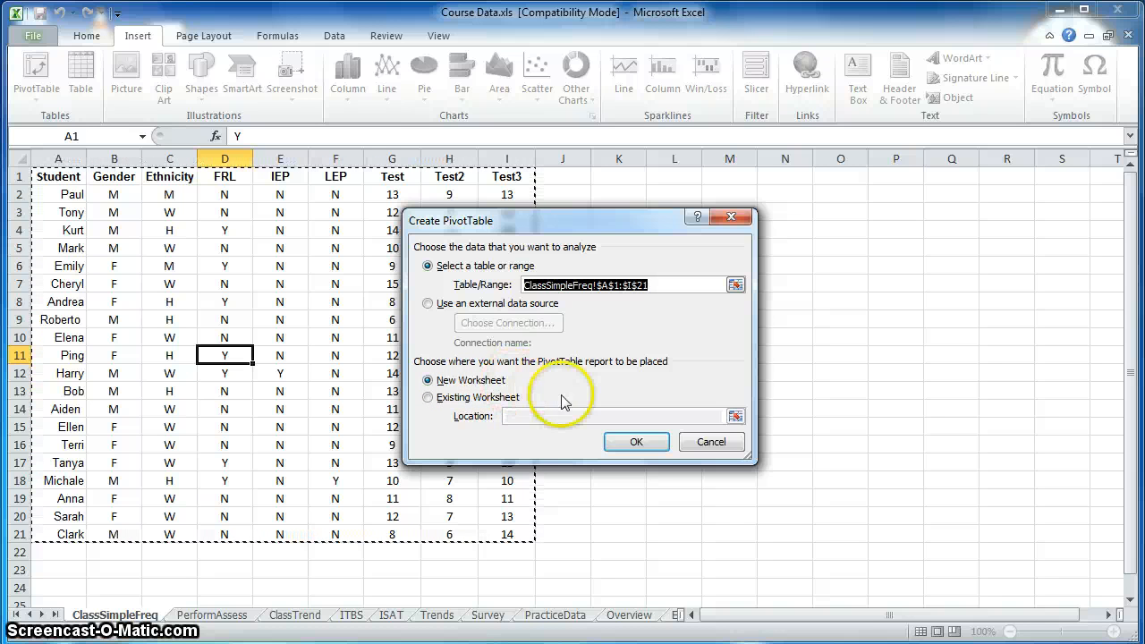
left_click(634, 442)
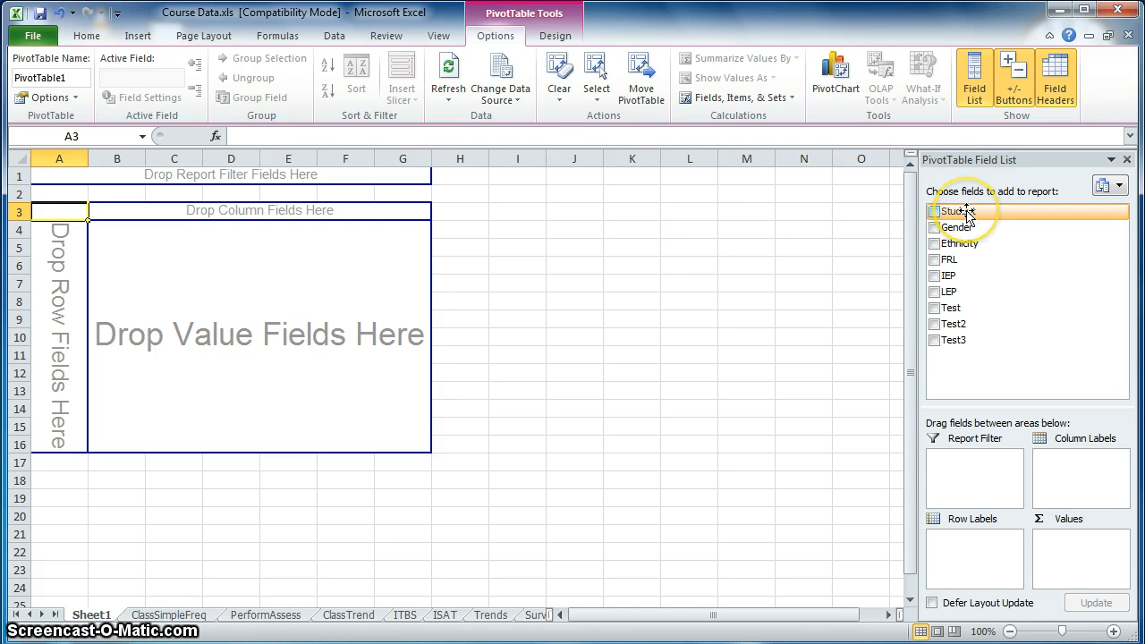
left_click_drag(967, 213, 863, 224)
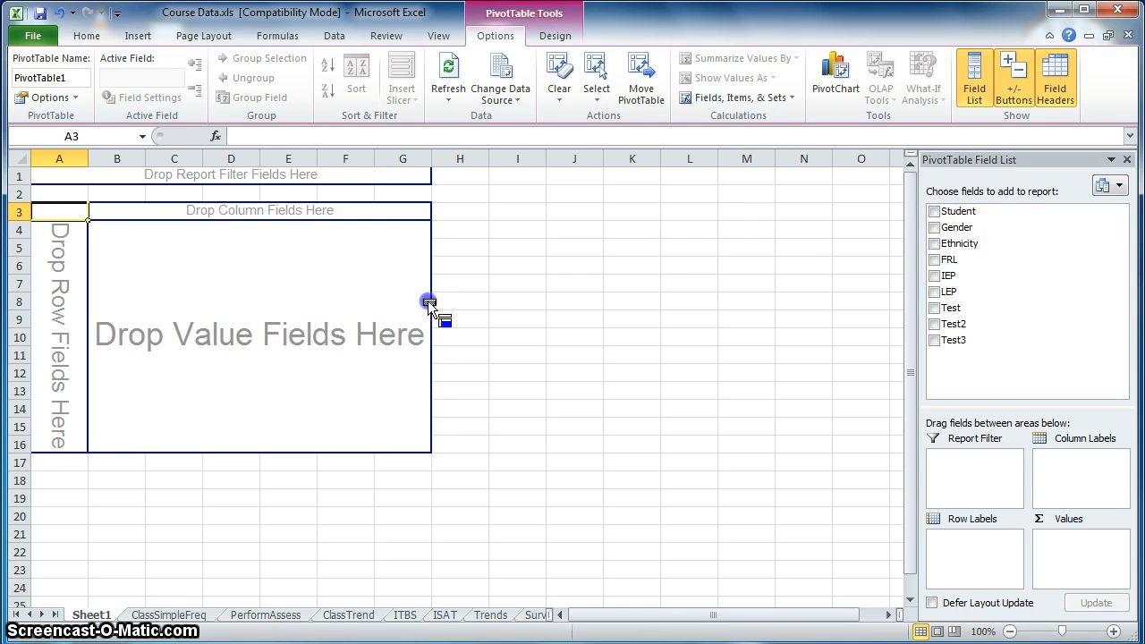
left_click_drag(428, 300, 379, 306)
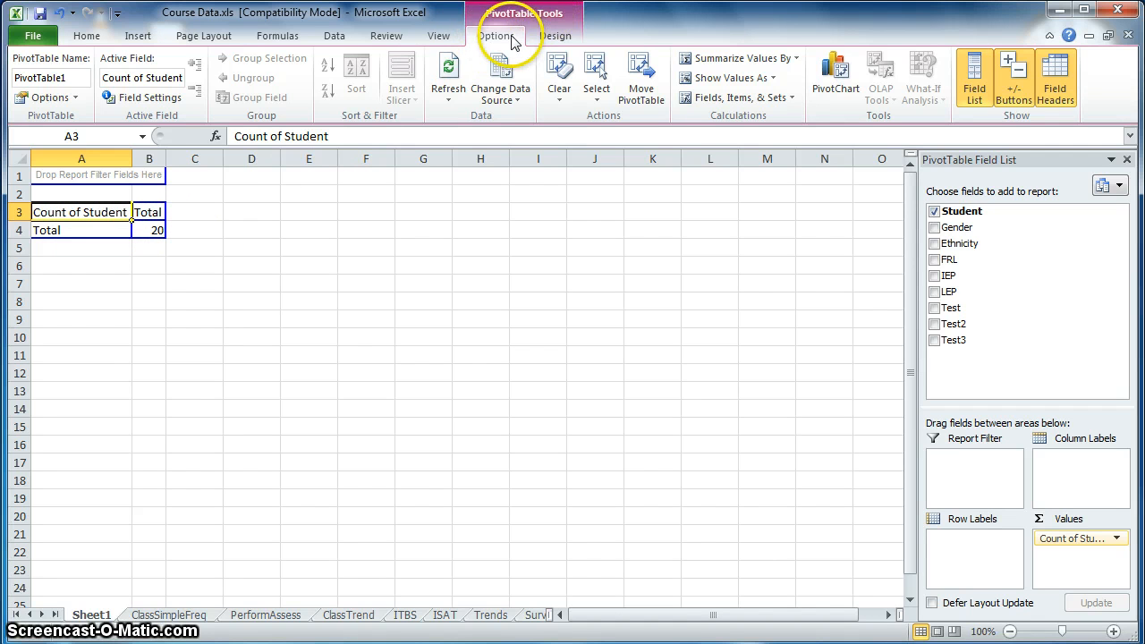
Examine the value field settings of the student count and close them without changes
left_click(160, 97)
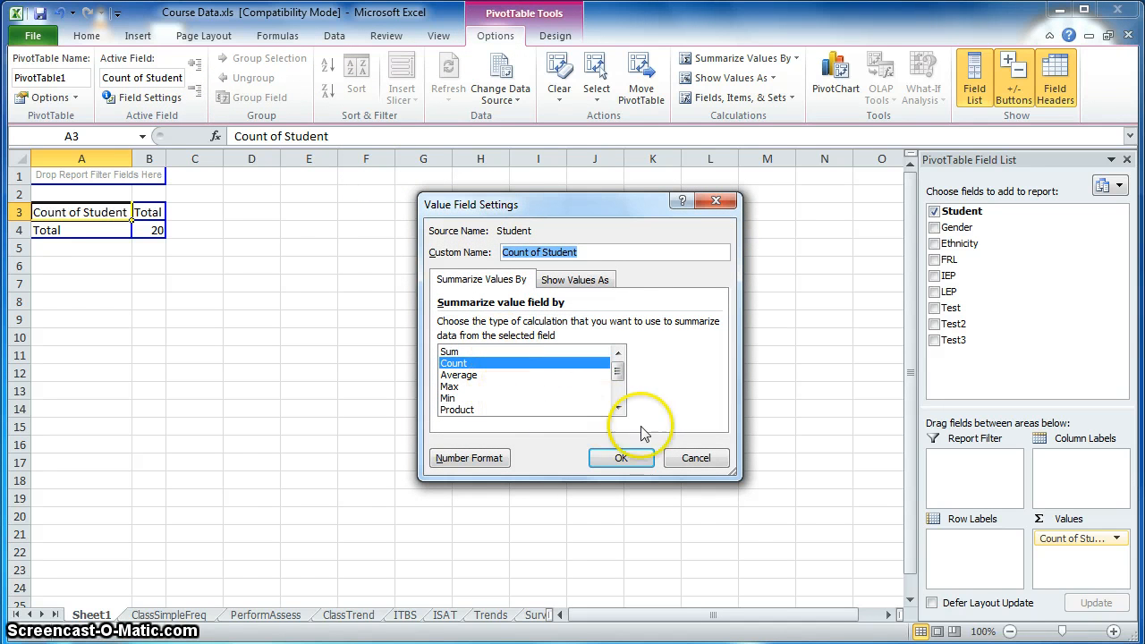
left_click(696, 462)
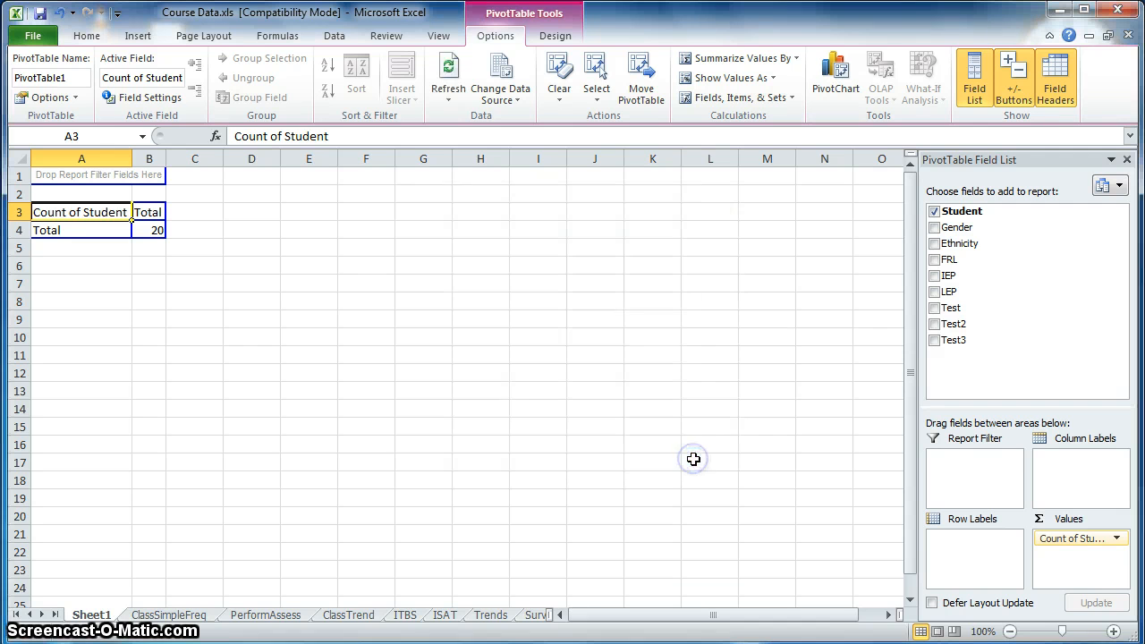
mouse_move(156, 232)
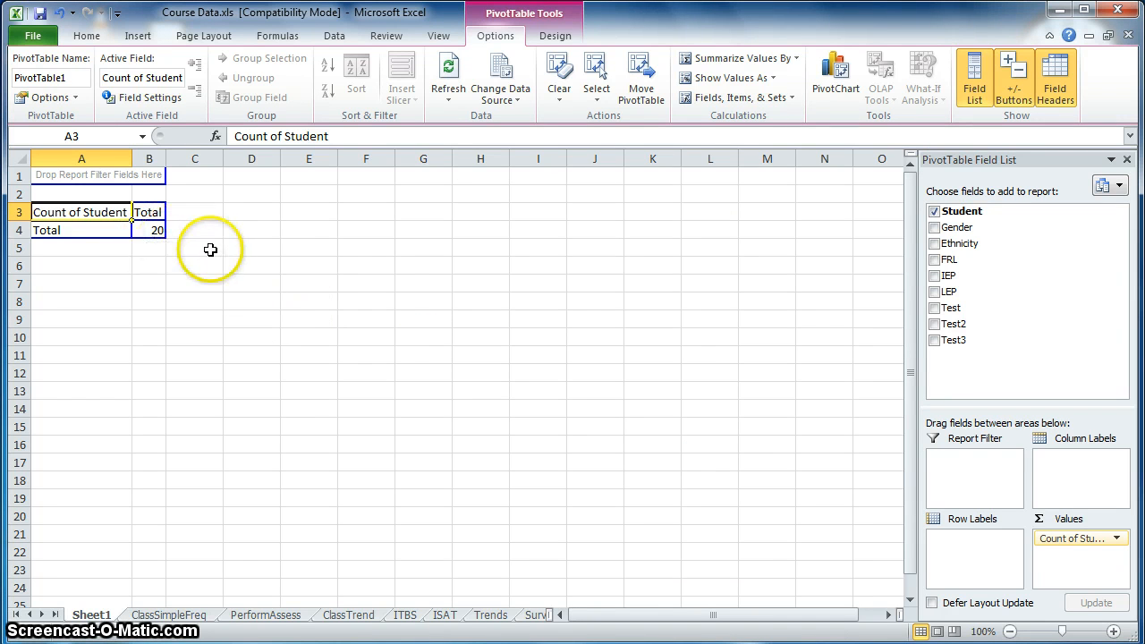
left_click(1119, 540)
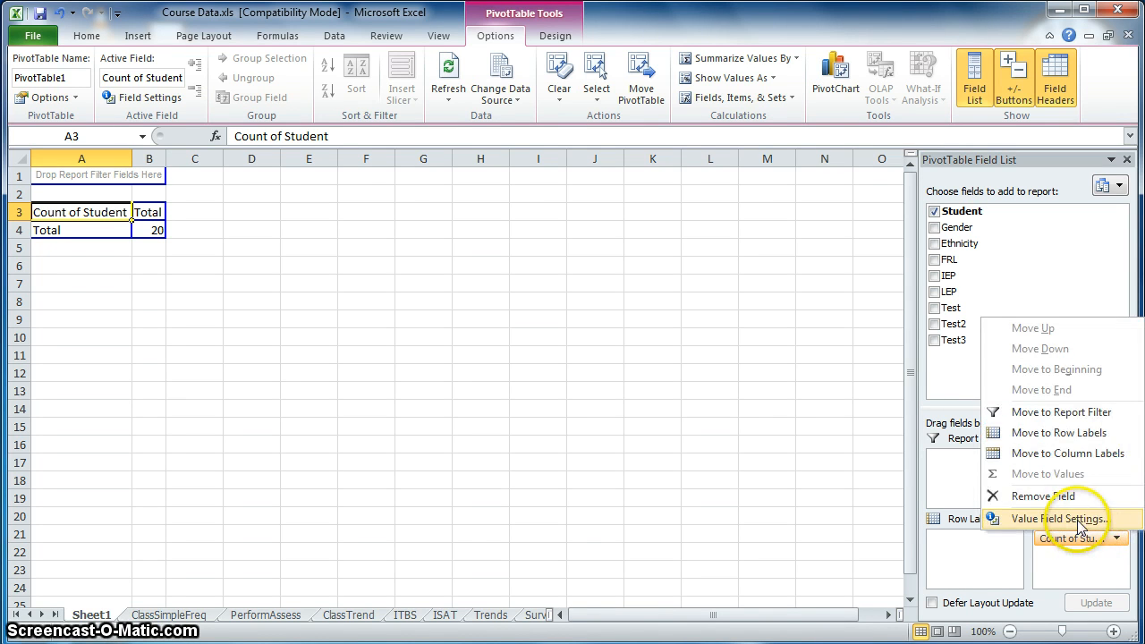
left_click(1060, 519)
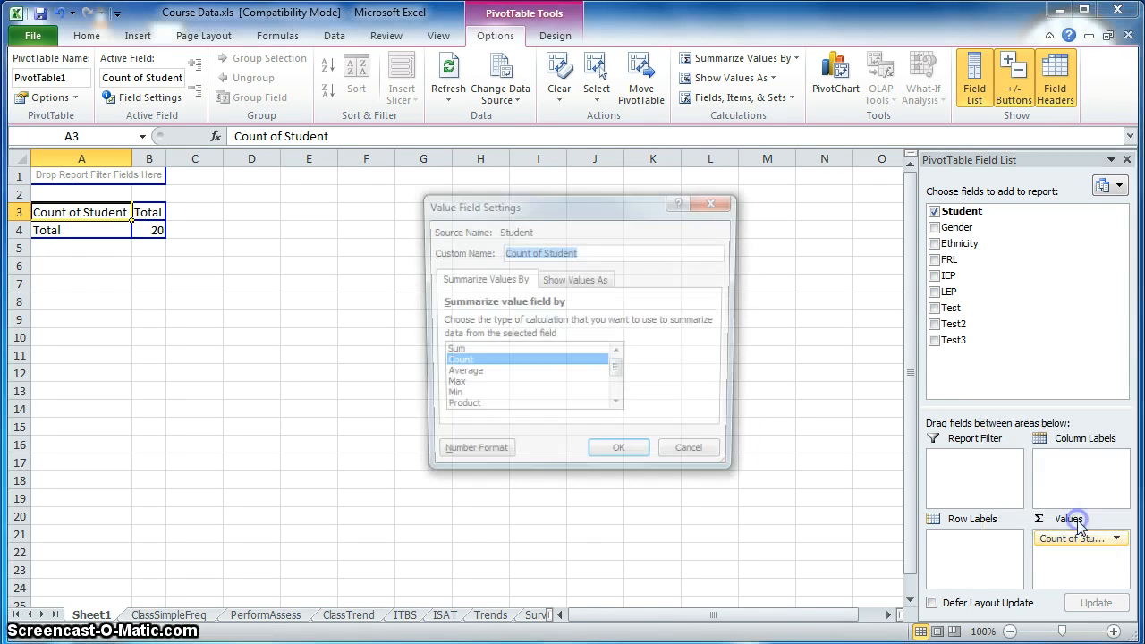
left_click(702, 458)
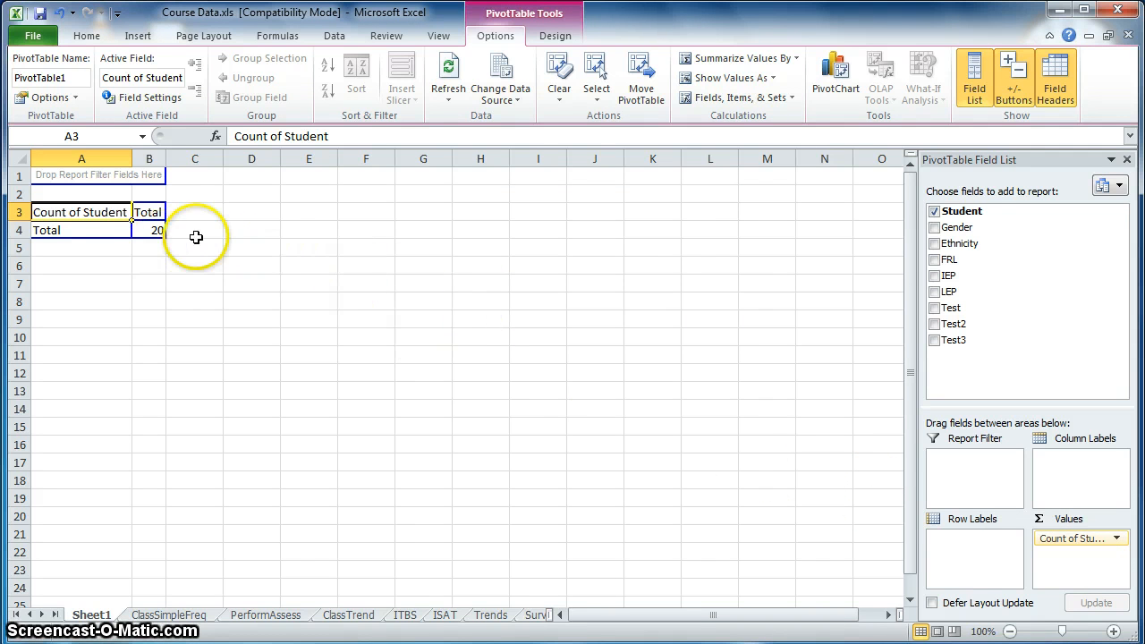
Break the student count down by Gender, trying the field as row labels and as column labels, and remove it again
left_click_drag(958, 230, 100, 229)
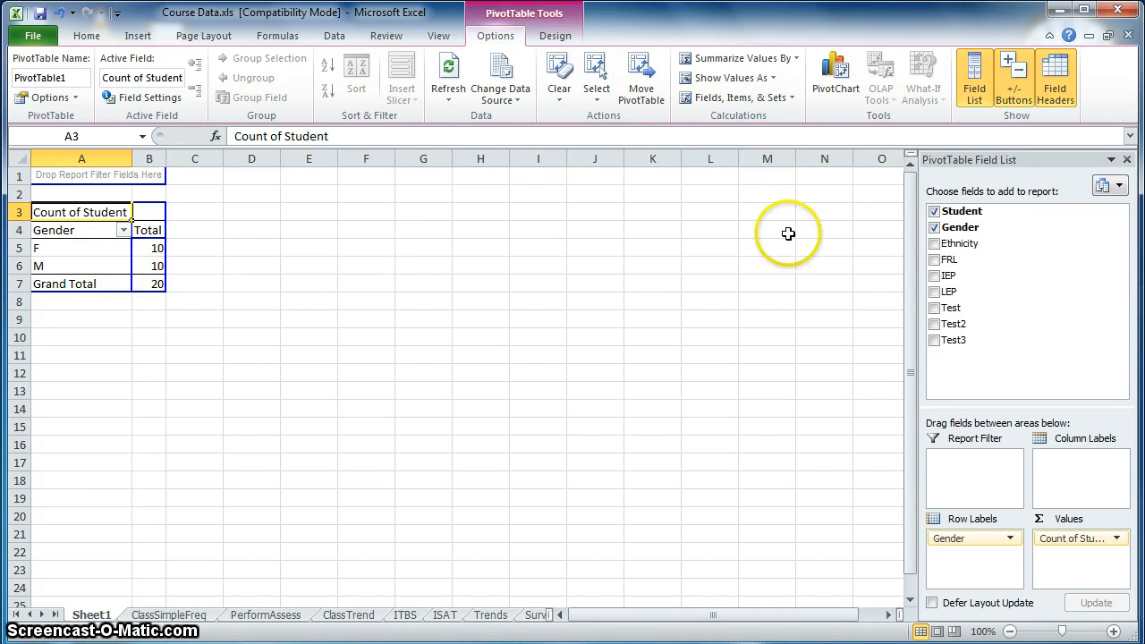
left_click(935, 228)
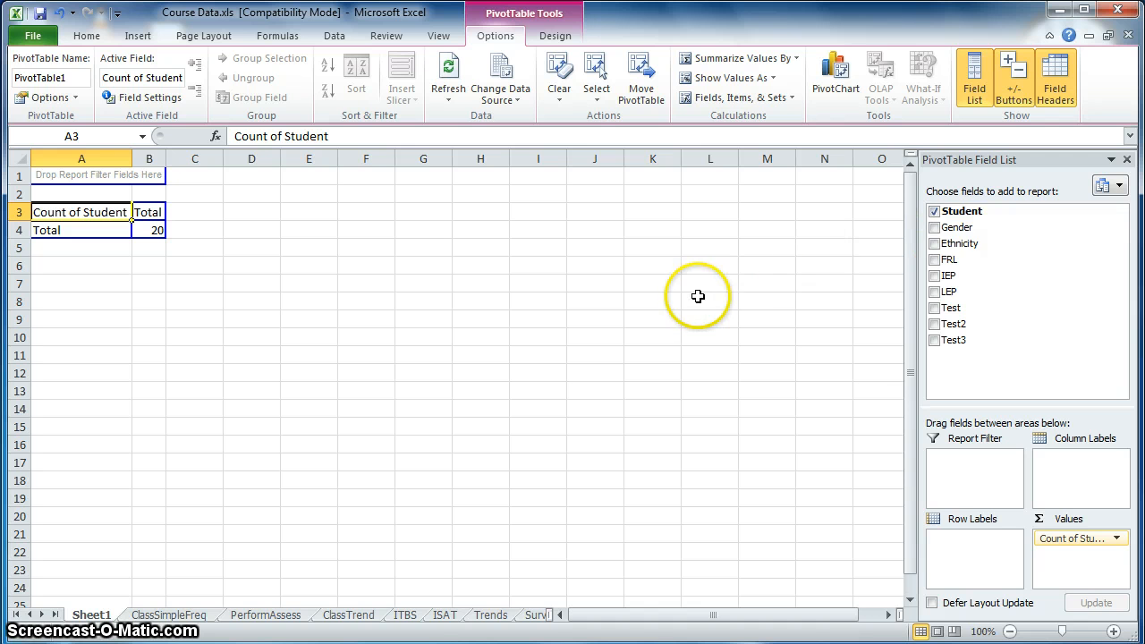
left_click_drag(956, 229, 967, 539)
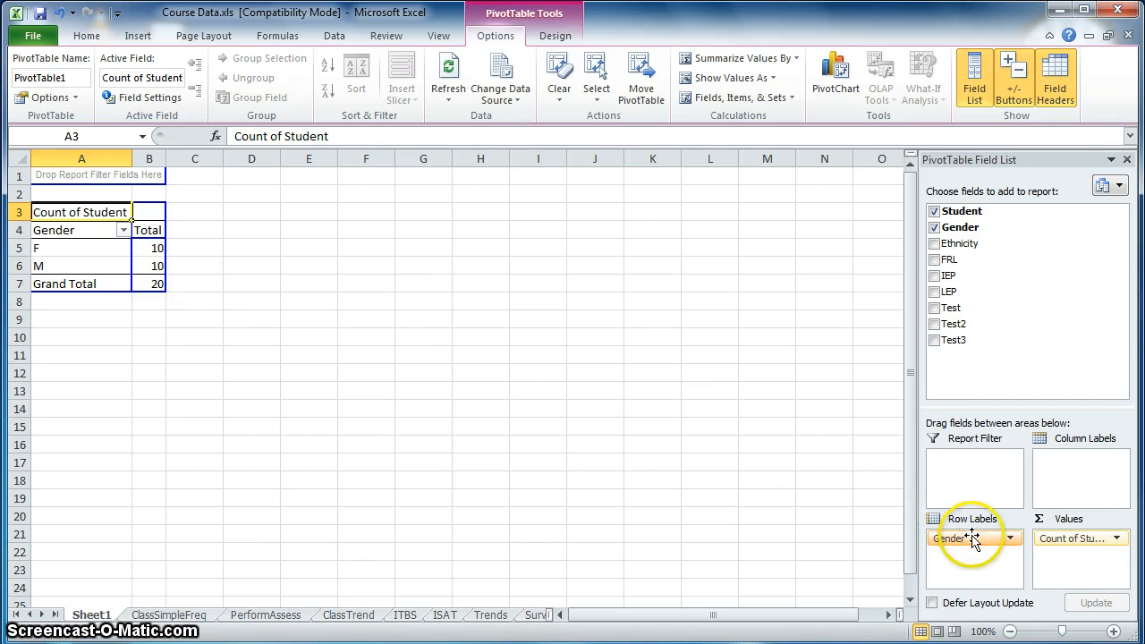
left_click_drag(974, 537, 1099, 458)
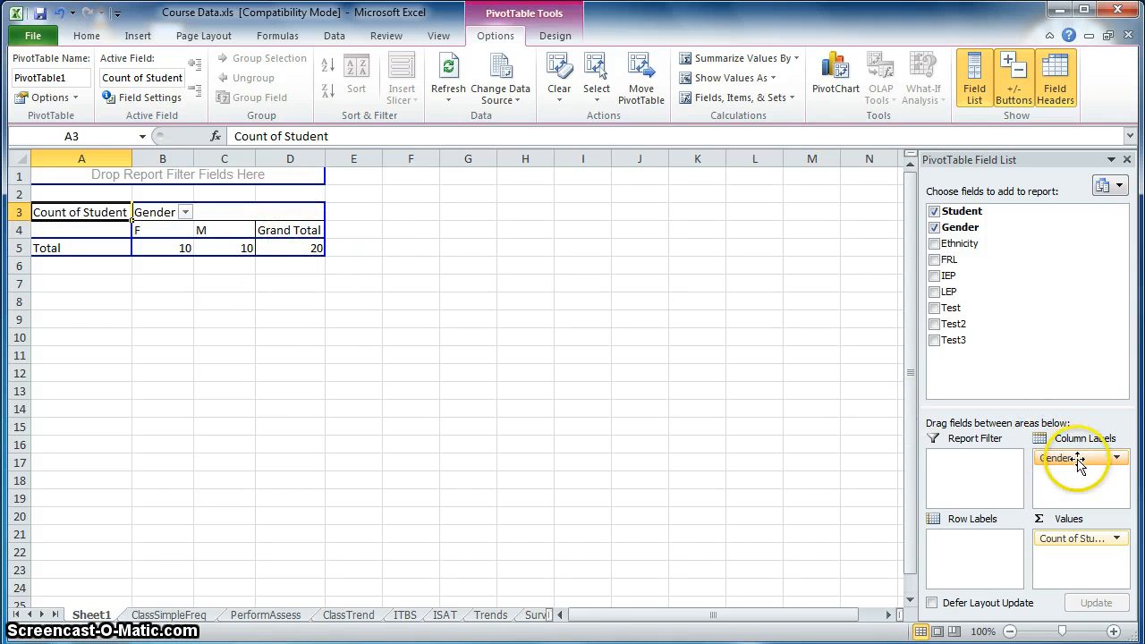
left_click_drag(1079, 465, 975, 555)
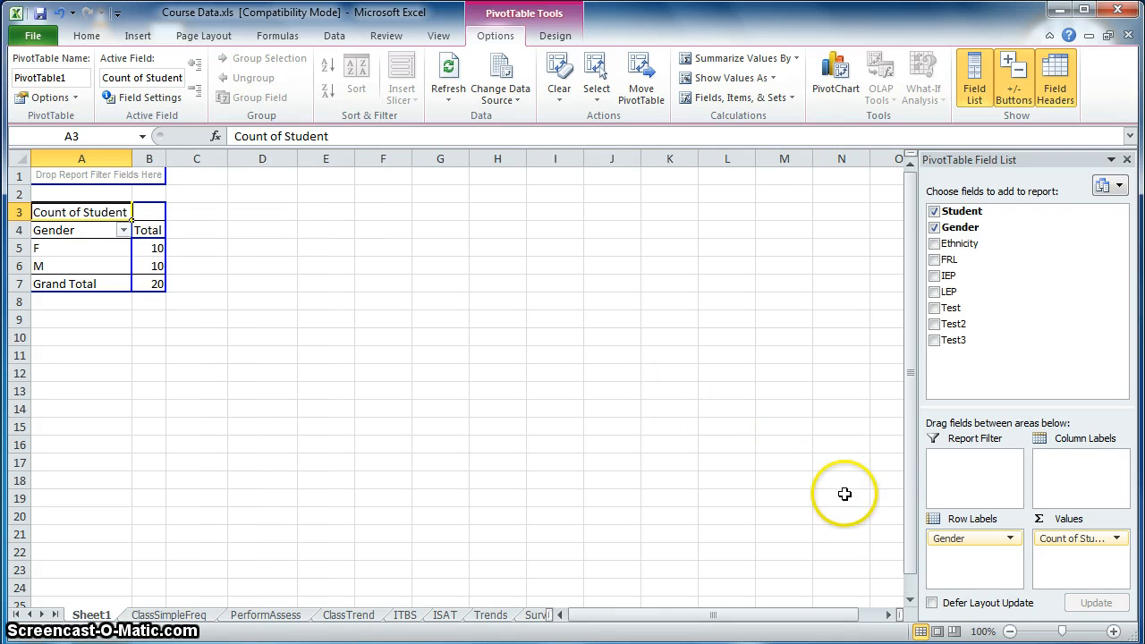
left_click(934, 228)
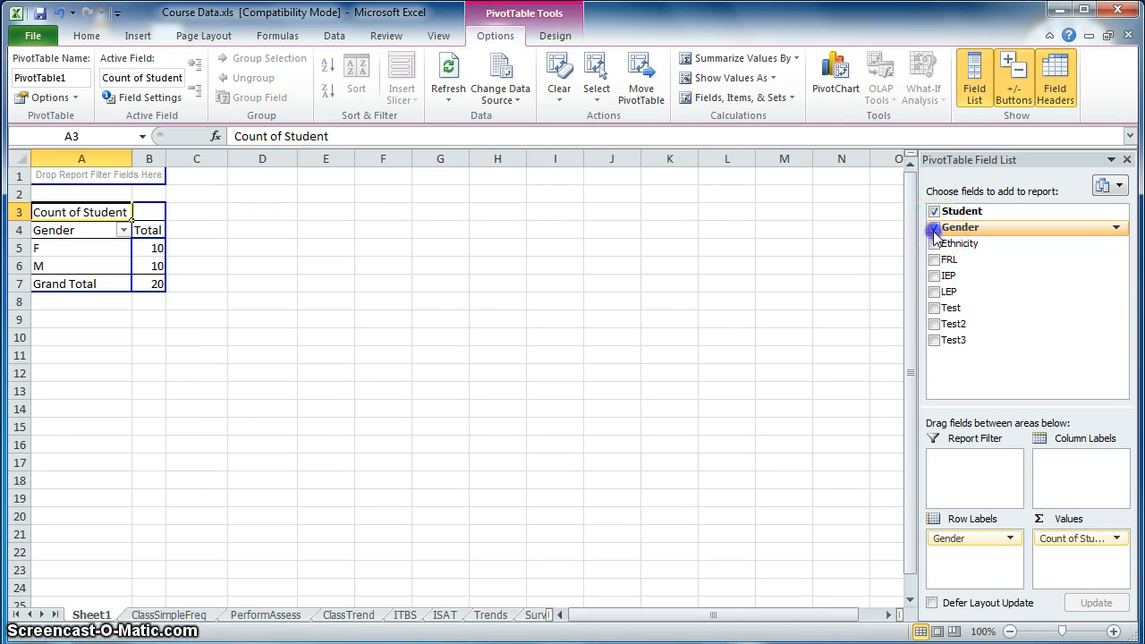
Break the student count down by Ethnicity in the row labels and remove that field again
left_click(935, 243)
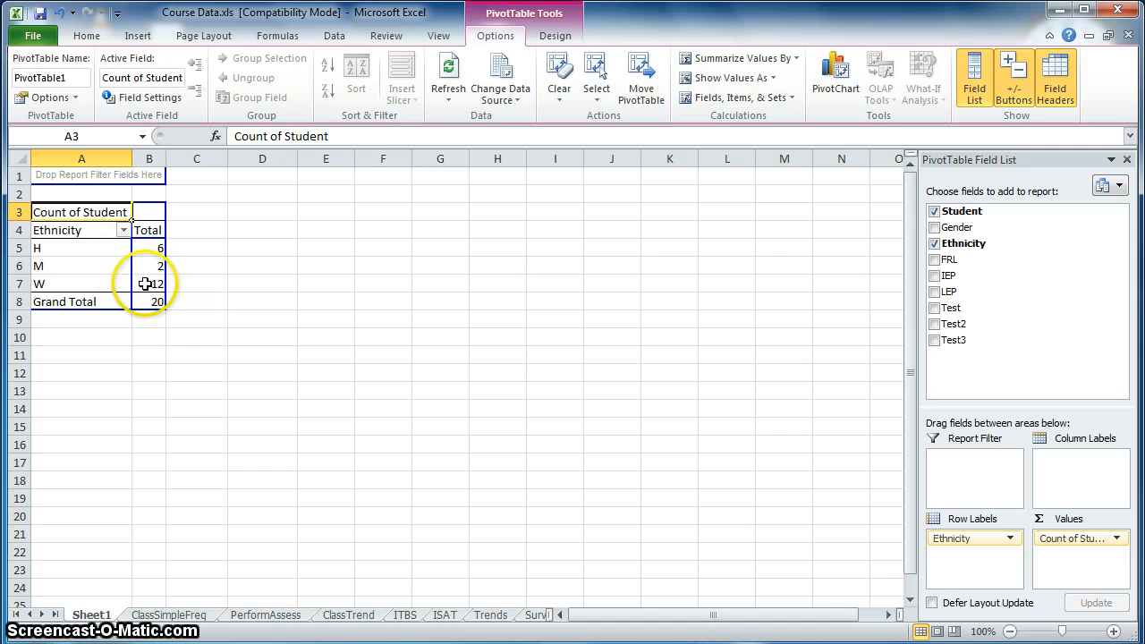
mouse_move(150, 304)
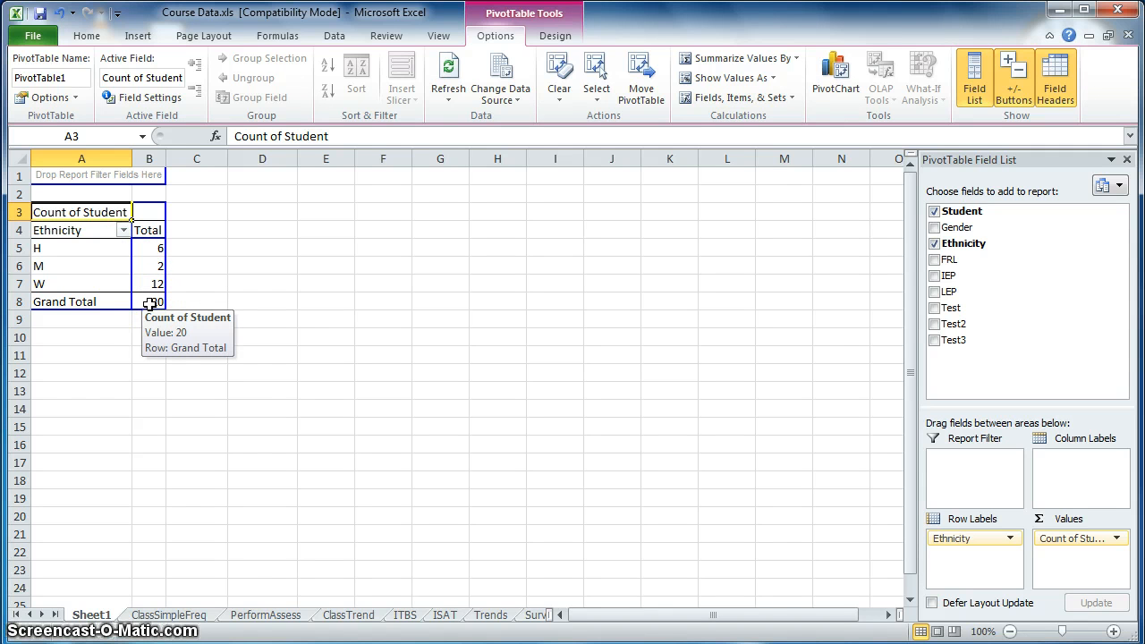
left_click(933, 243)
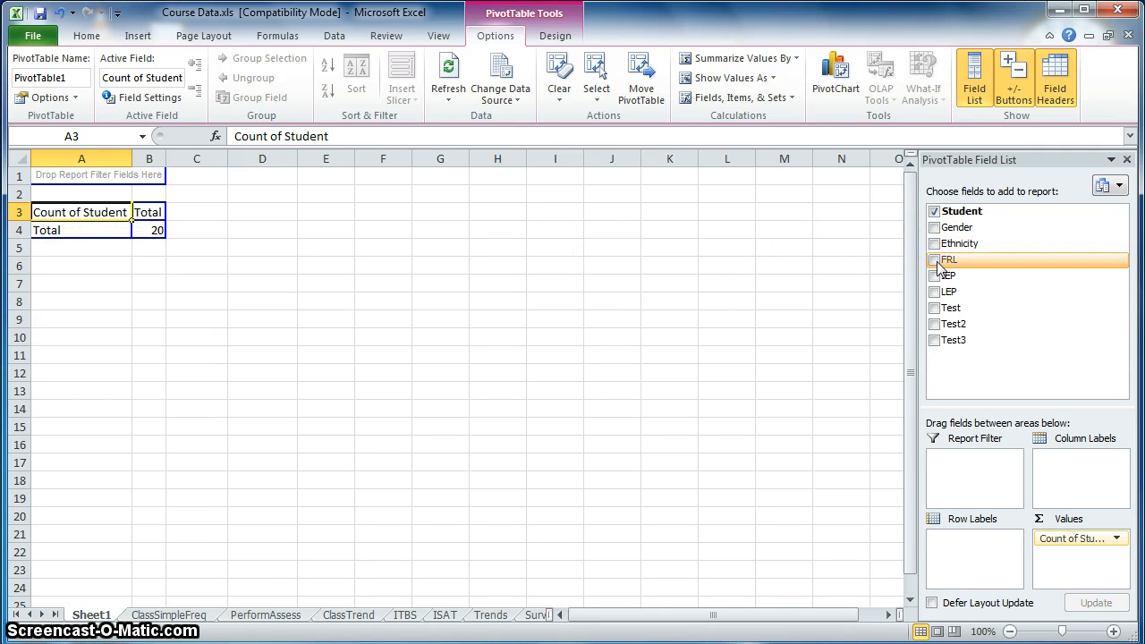
Add the FRL field to the PivotTable as row labels to count students by FRL status
left_click(935, 260)
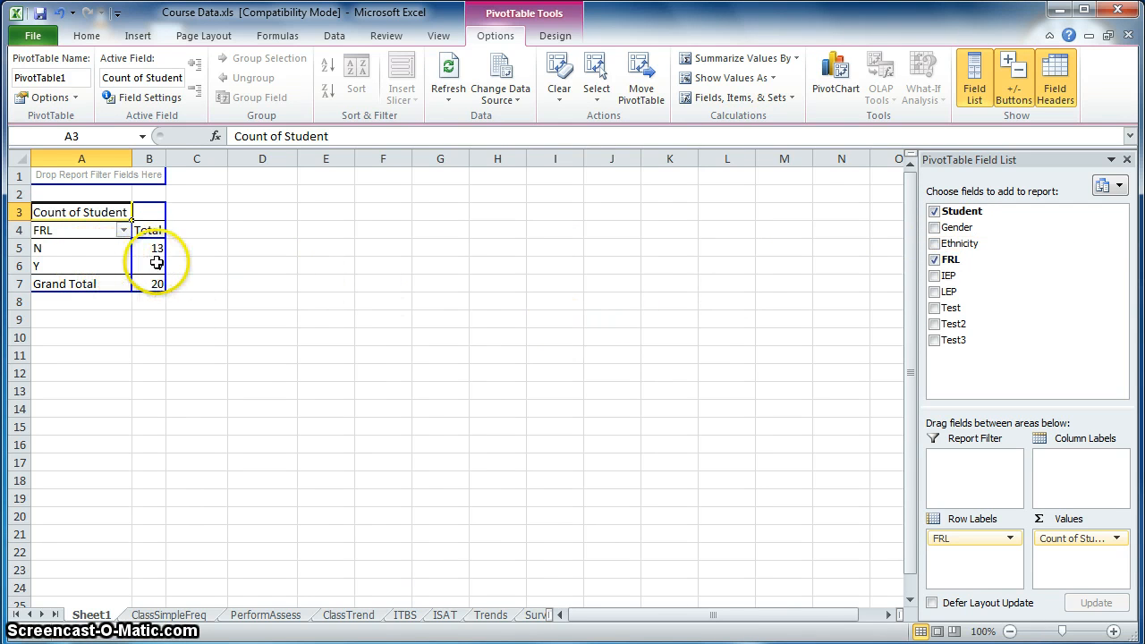
mouse_move(157, 264)
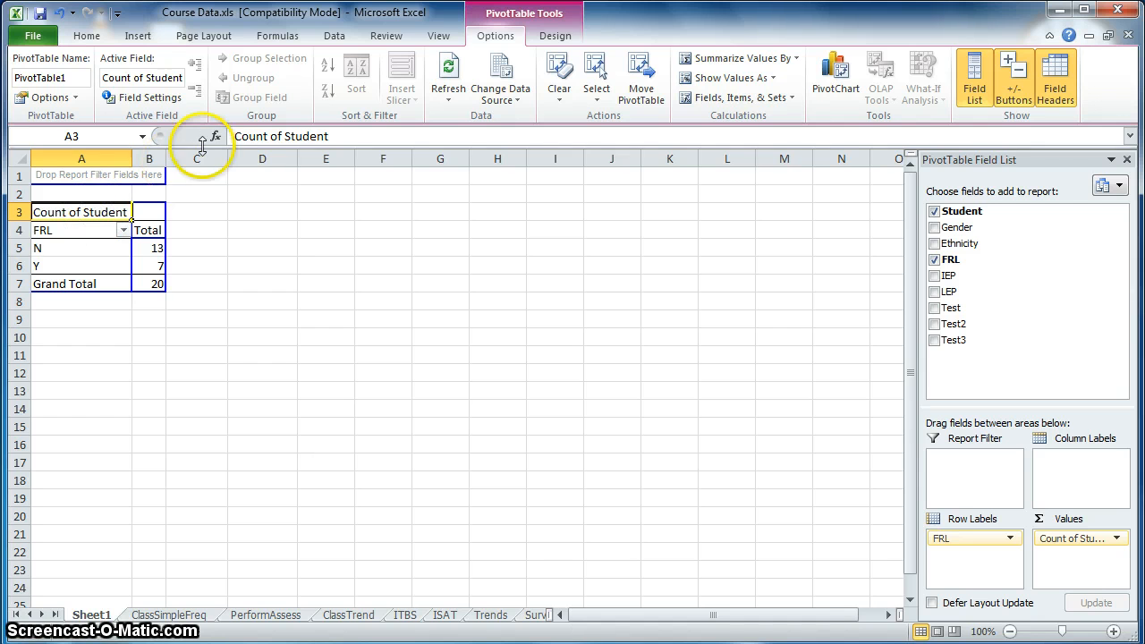
Insert a 2-D clustered column chart of the FRL student counts and delete its chart title
left_click(137, 38)
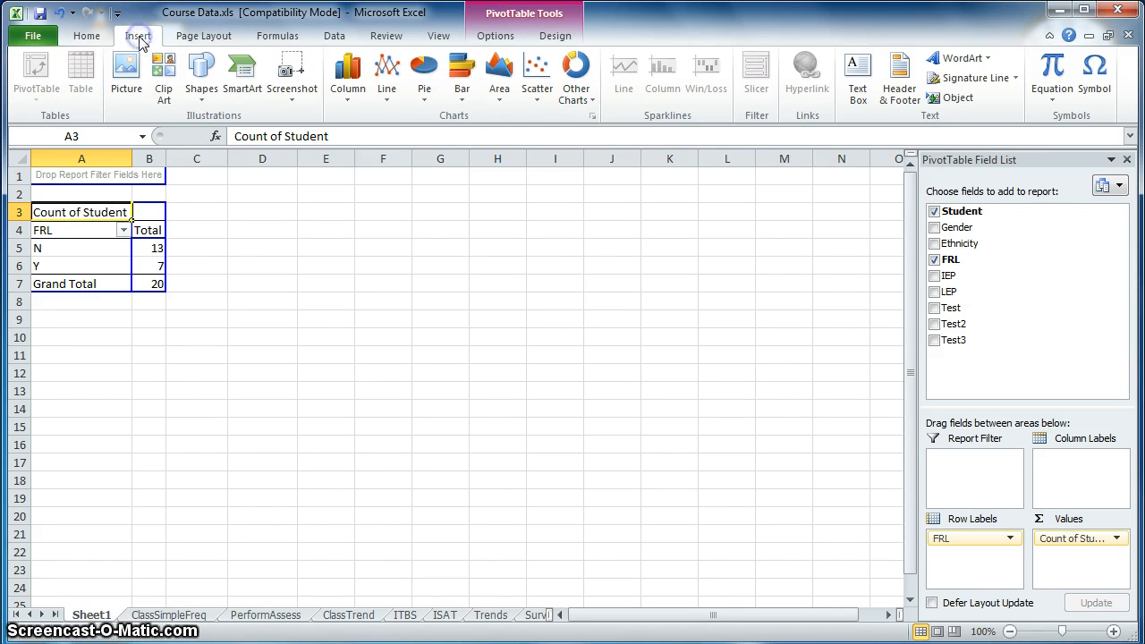
left_click(349, 91)
left_click(355, 149)
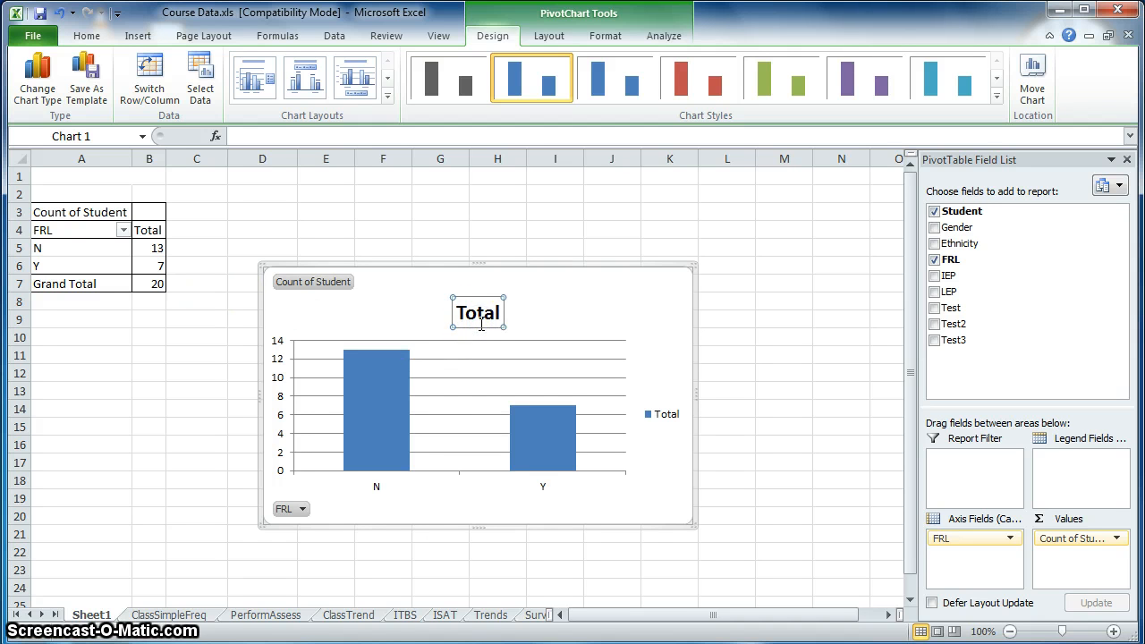
key("Delete")
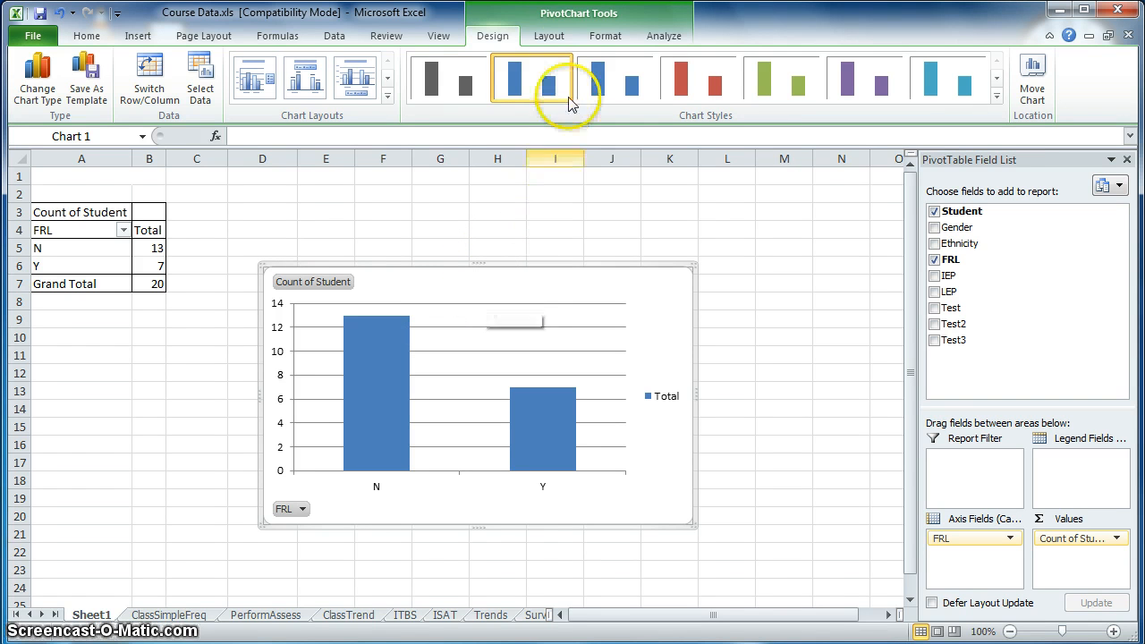
Show data labels at the outside end of the chart's columns and delete the horizontal gridlines
left_click(561, 37)
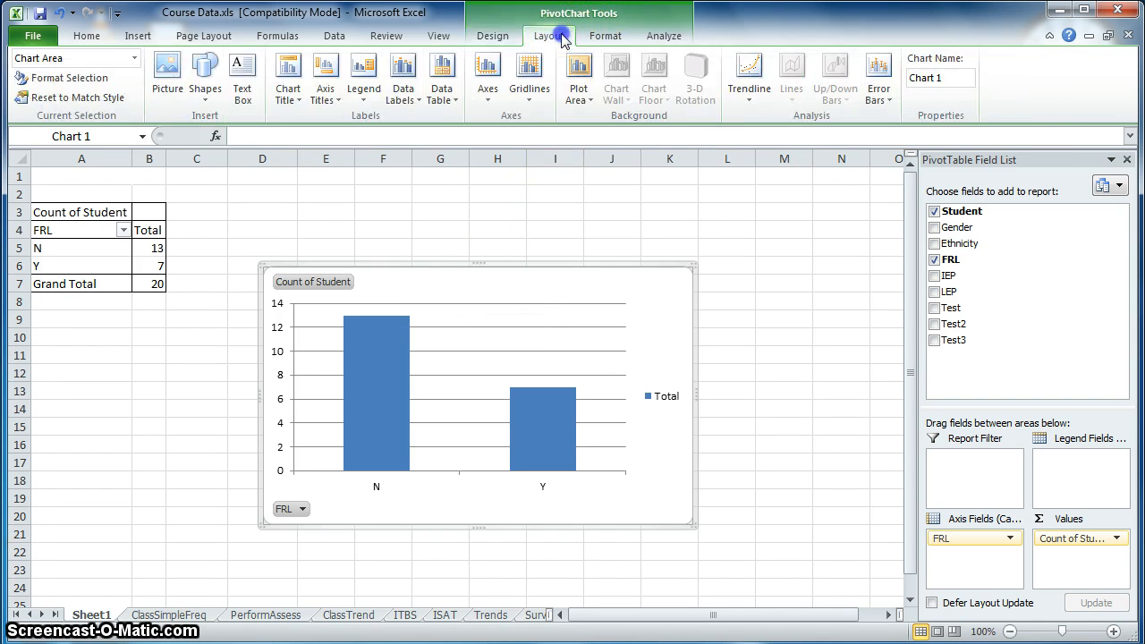
left_click(413, 100)
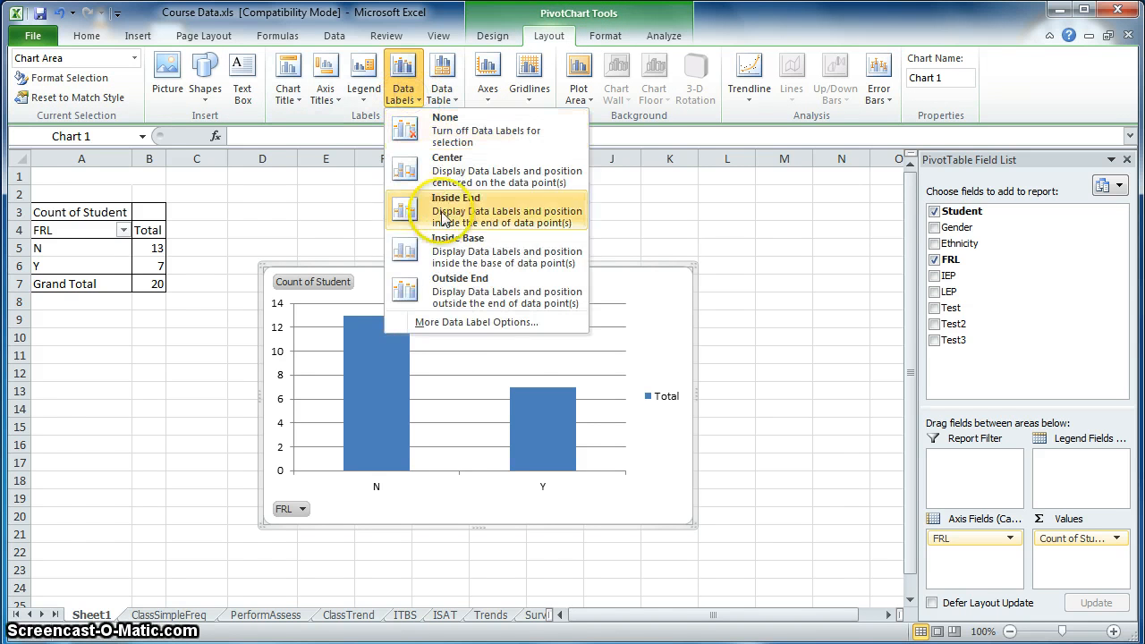
left_click(445, 292)
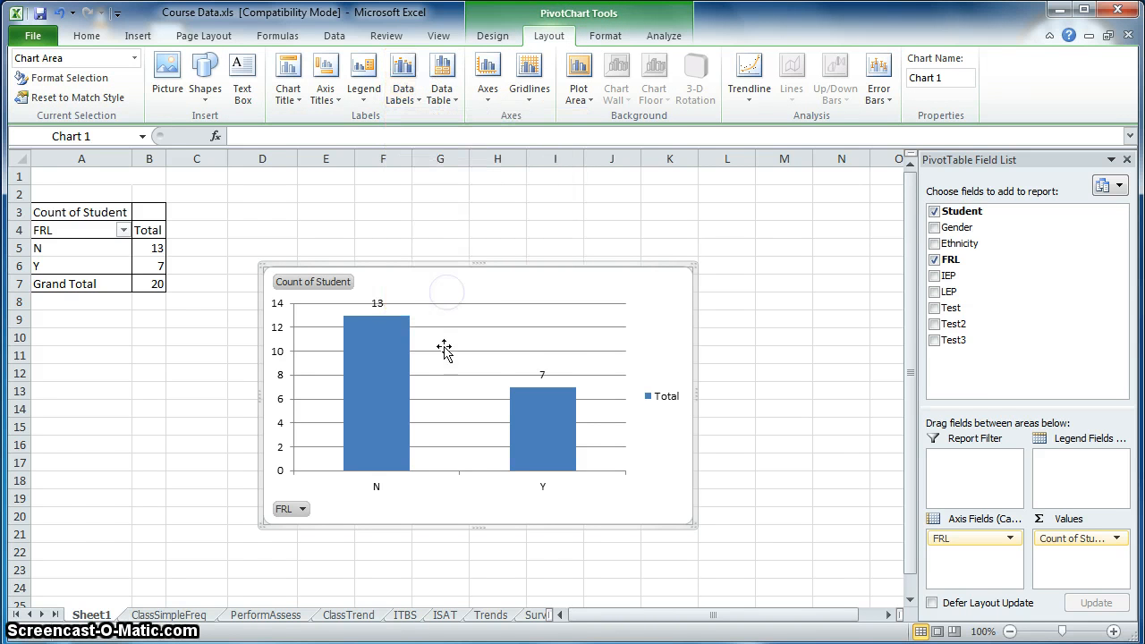
left_click(515, 354)
key("Delete")
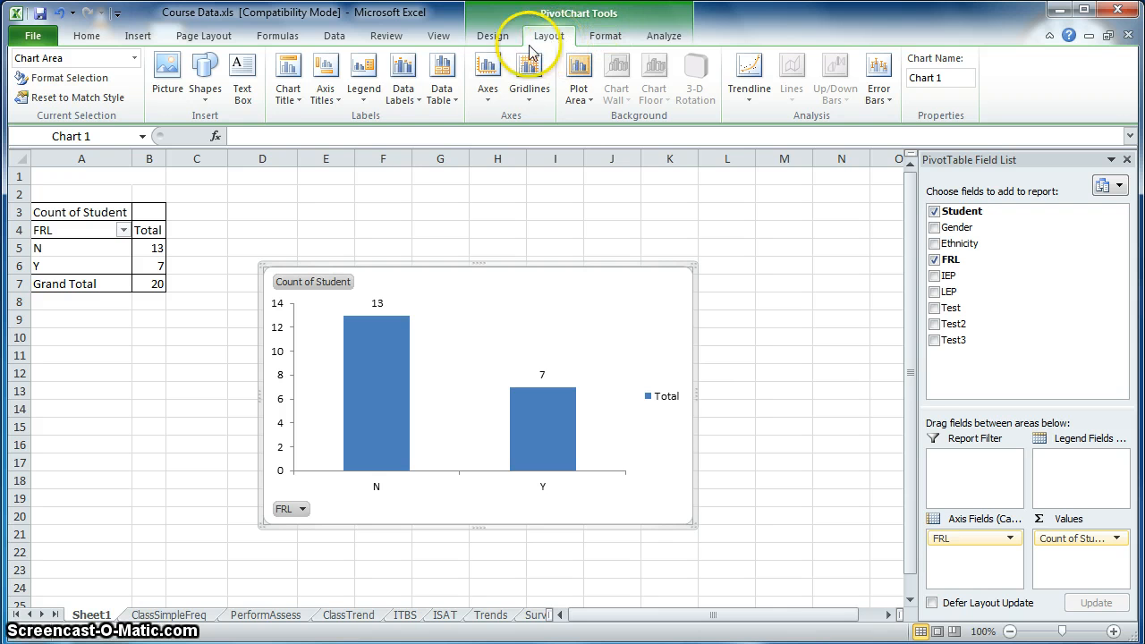
Add a rotated title to the chart's primary vertical axis reading "Number of Students"
left_click(341, 100)
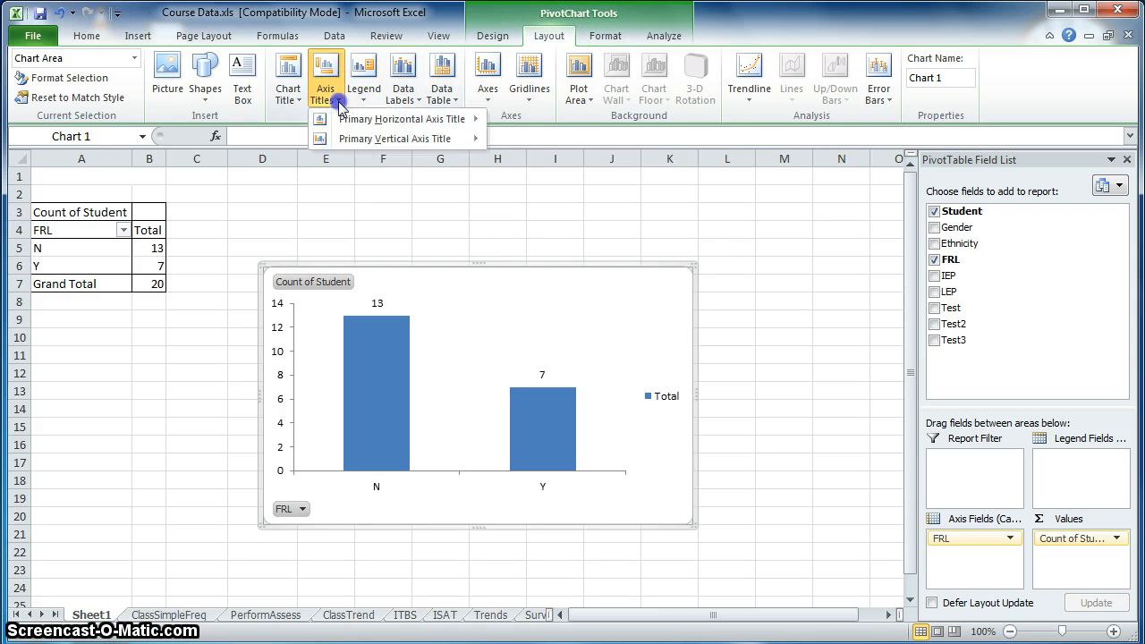
mouse_move(353, 138)
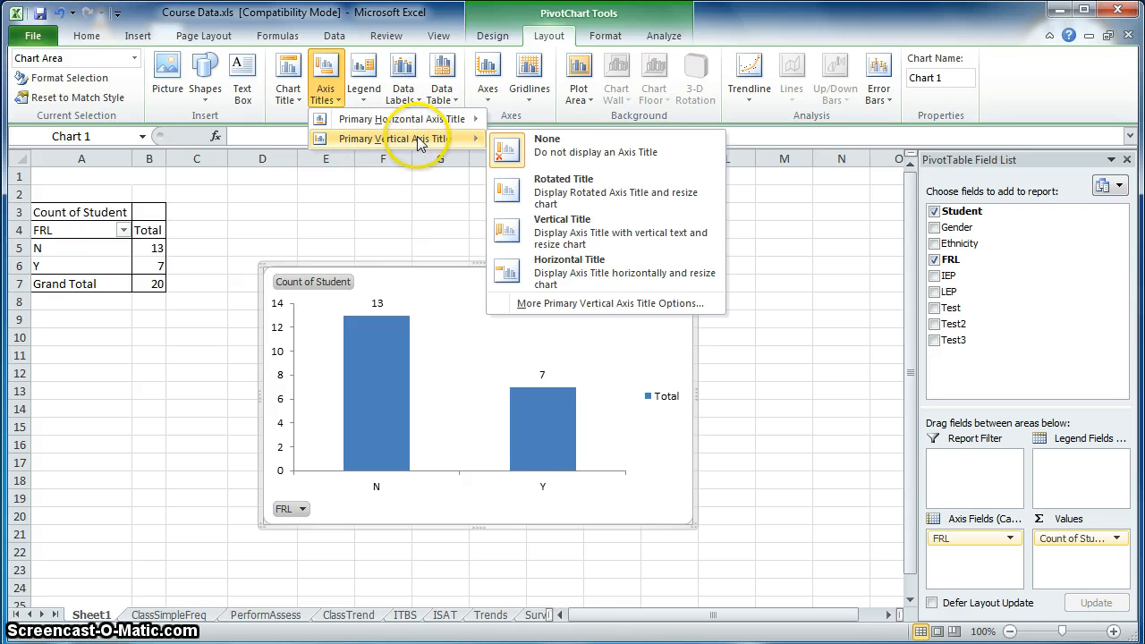
left_click(537, 190)
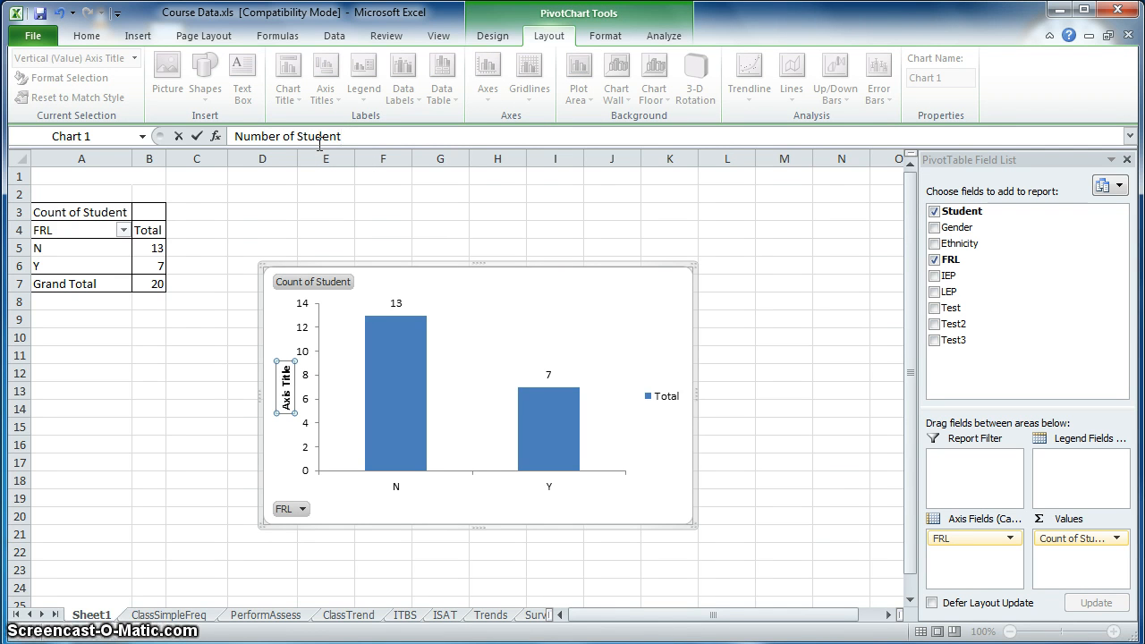
type("s")
key("Return")
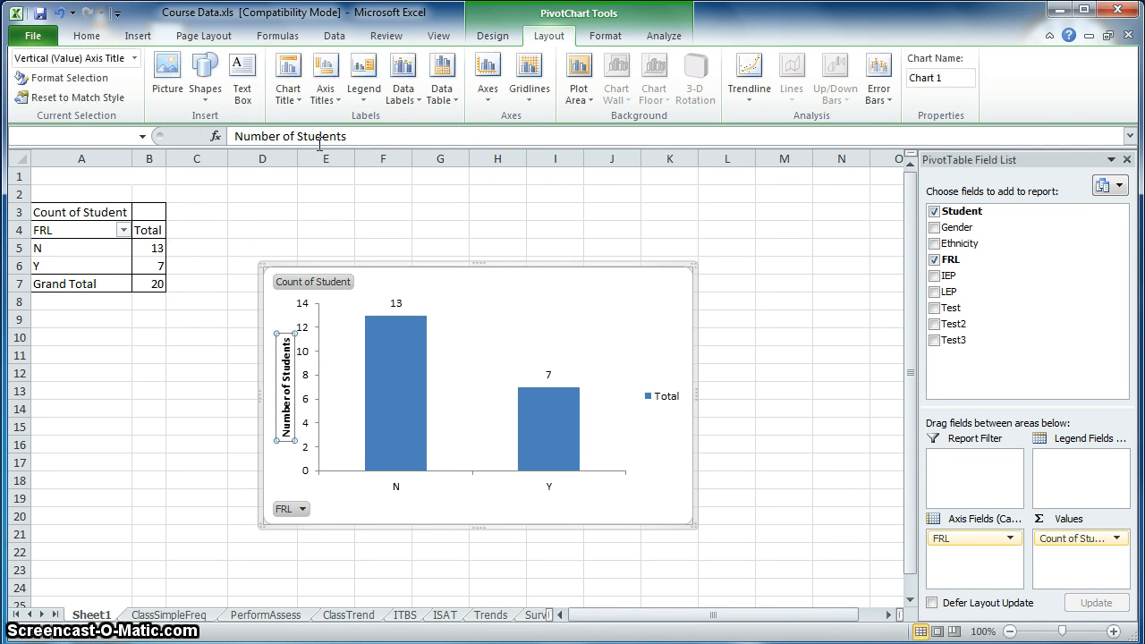
Add a title below the chart's primary horizontal axis reading "FRL Status"
left_click(333, 95)
mouse_move(420, 121)
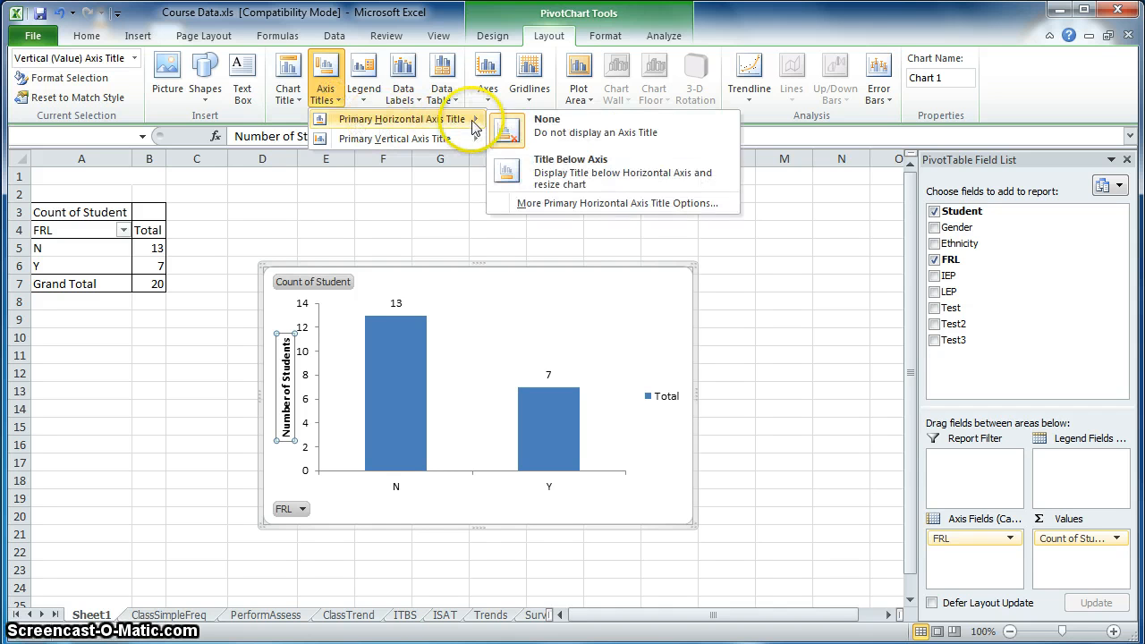
left_click(541, 170)
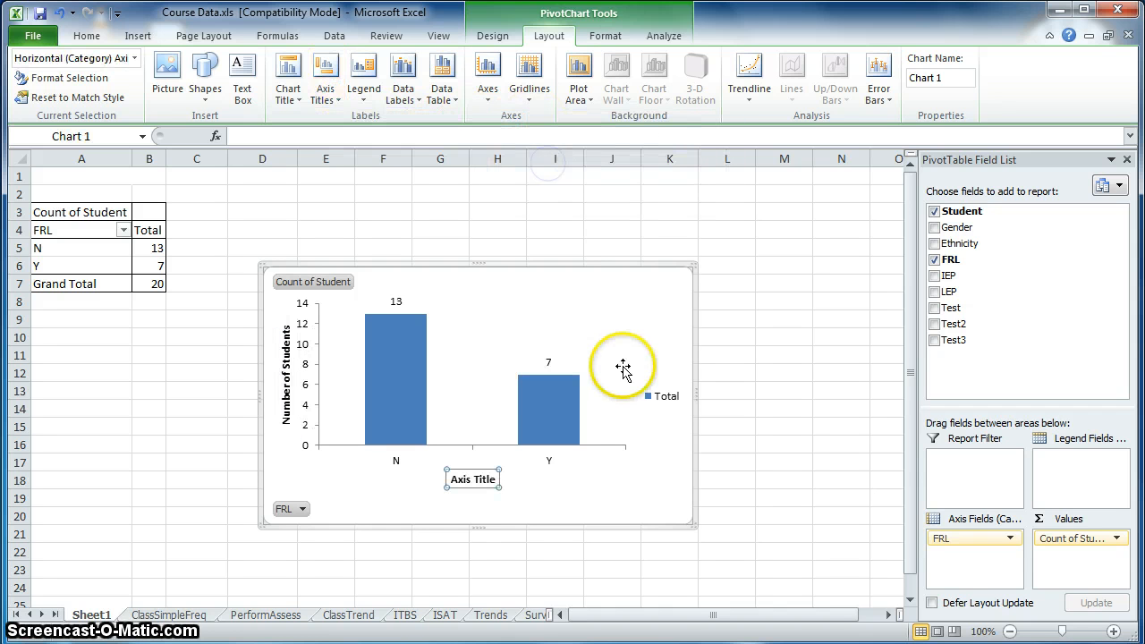
type("FRL Status")
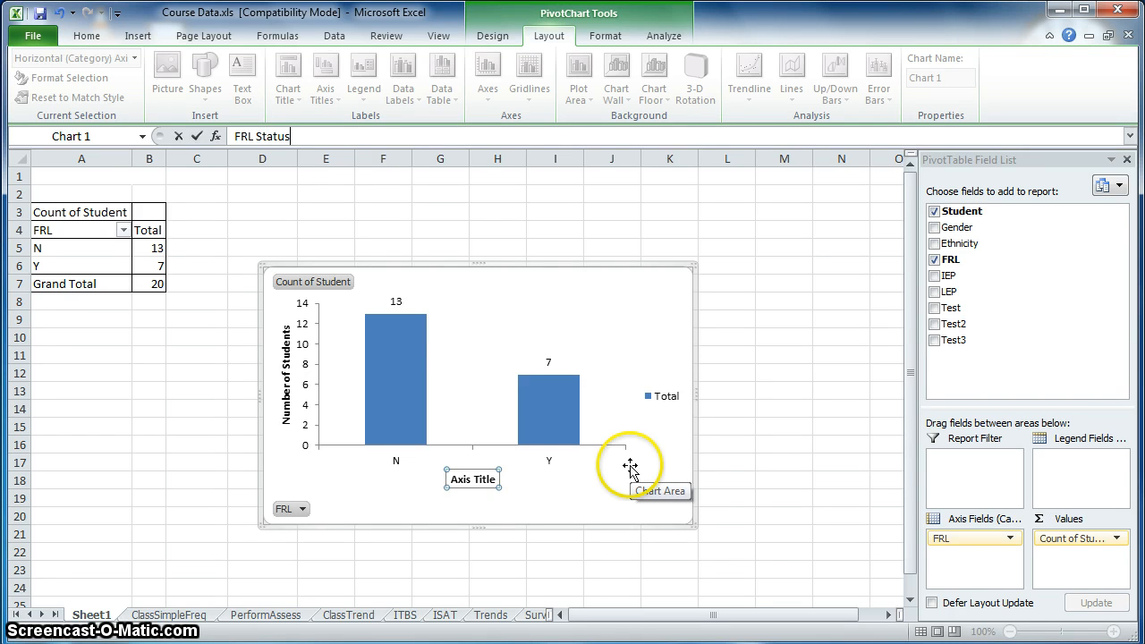
key("Return")
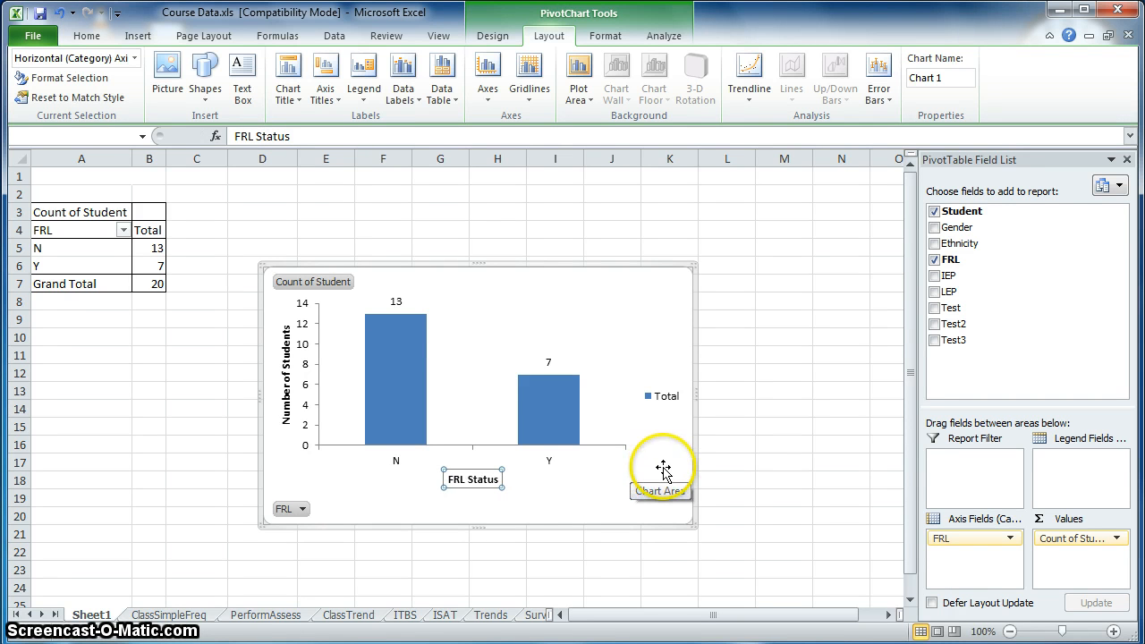
left_click(663, 468)
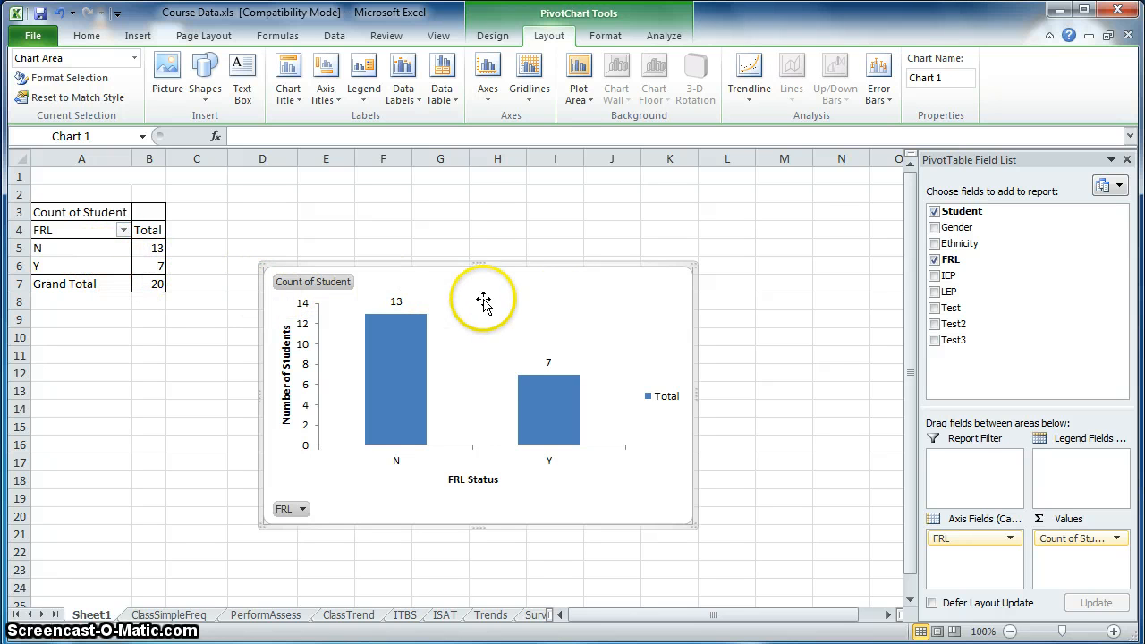
Replace the FRL field with Ethnicity in the PivotTable and change the chart's horizontal axis title to "Ethnicity"
left_click(934, 260)
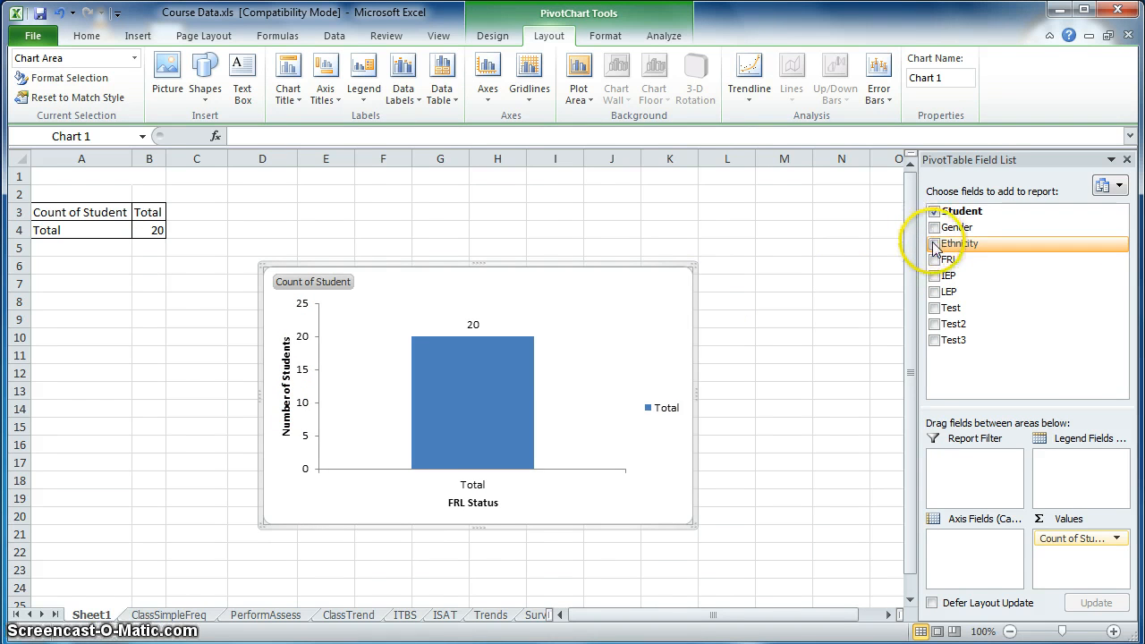
left_click(933, 243)
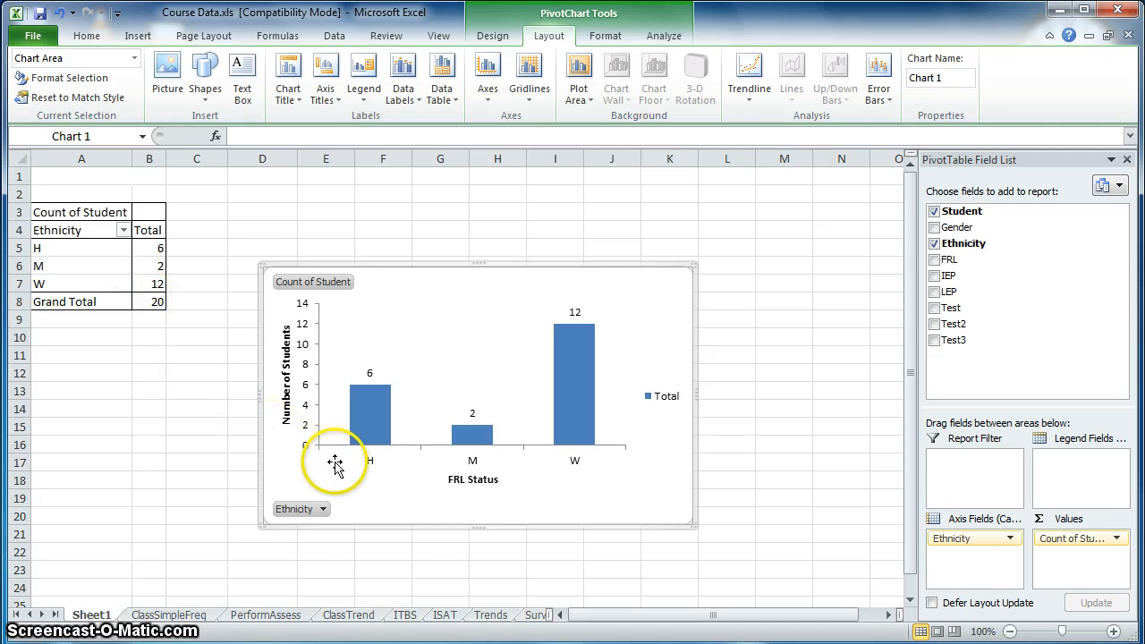
left_click(496, 483)
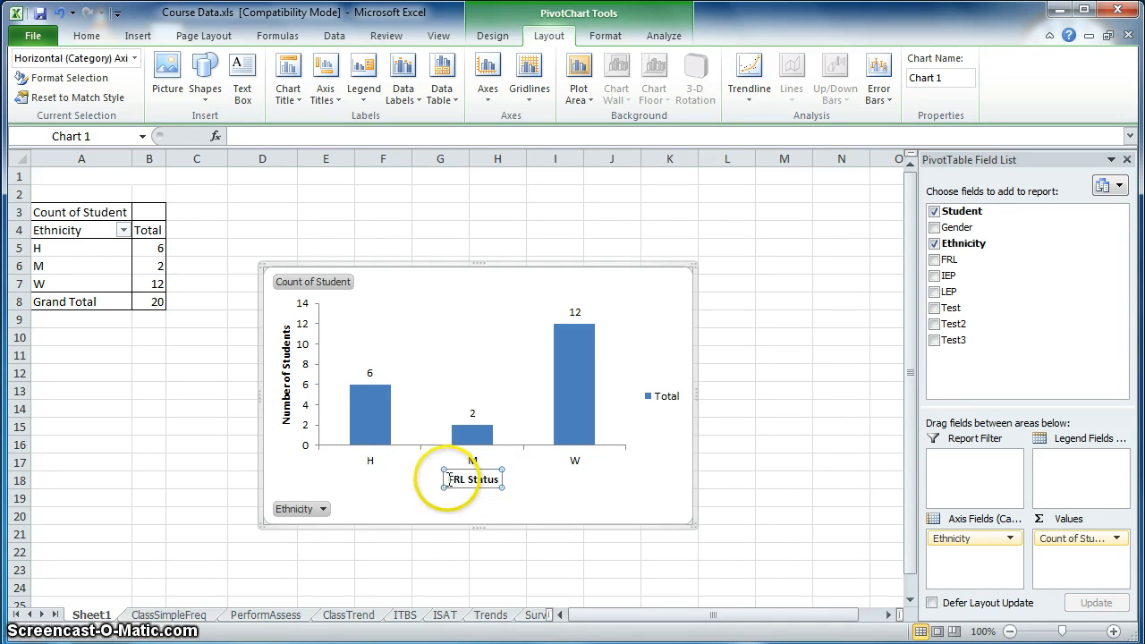
left_click_drag(447, 480, 502, 488)
type("Ethnicity")
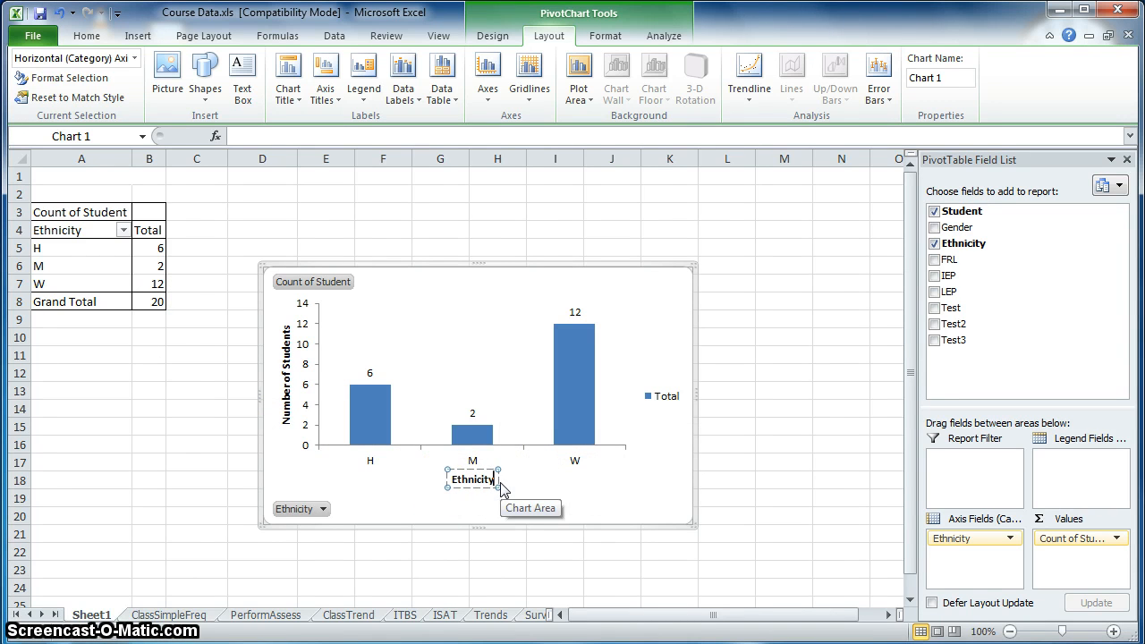
left_click(624, 493)
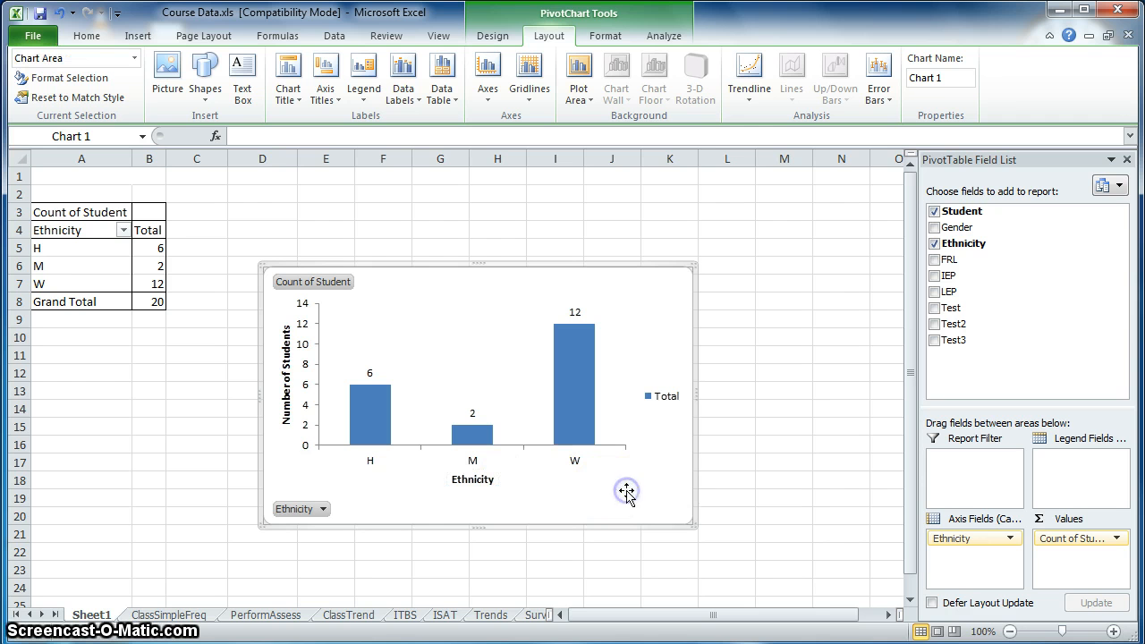